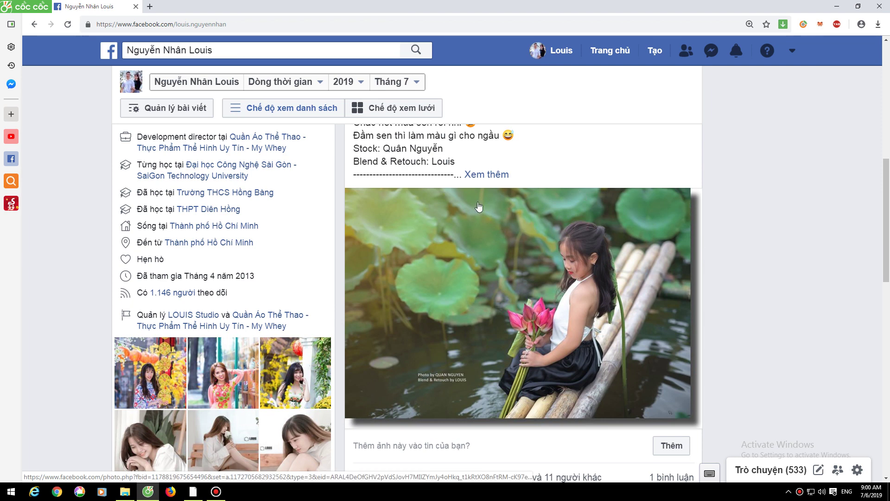
# - Switch from the Facebook reference post to Photoshop and open the image 0M6A0165-demo from the Desktop
pyautogui.scroll(-1, 473, 234)
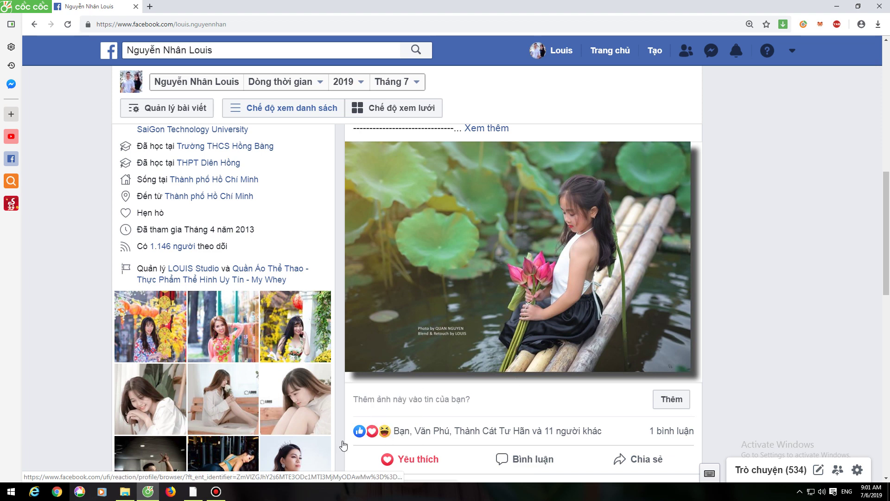
pyautogui.click(193, 492)
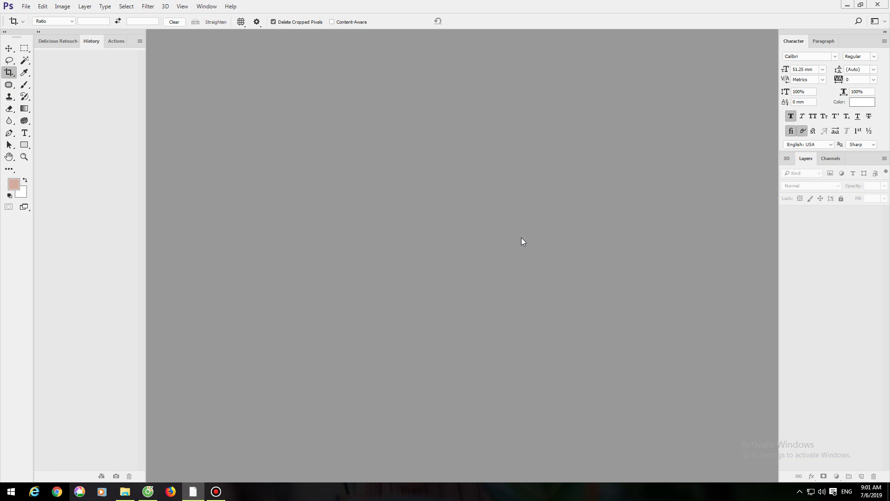
pyautogui.doubleClick(521, 238)
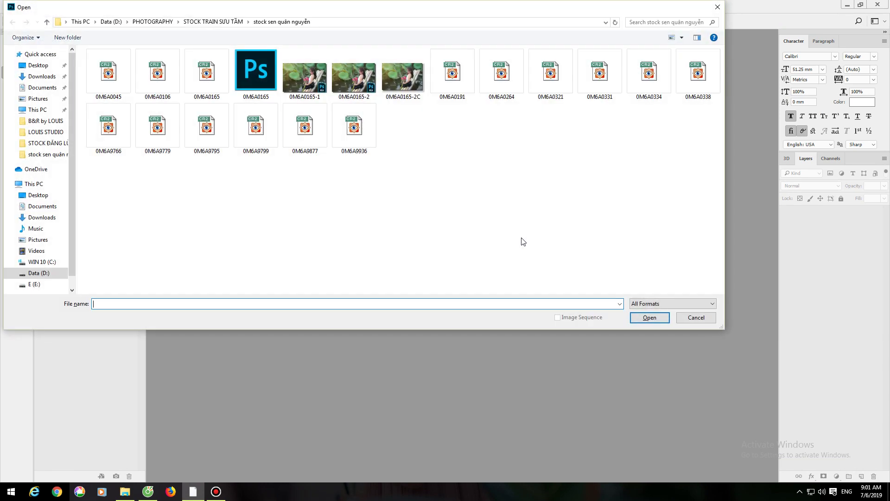
pyautogui.click(40, 110)
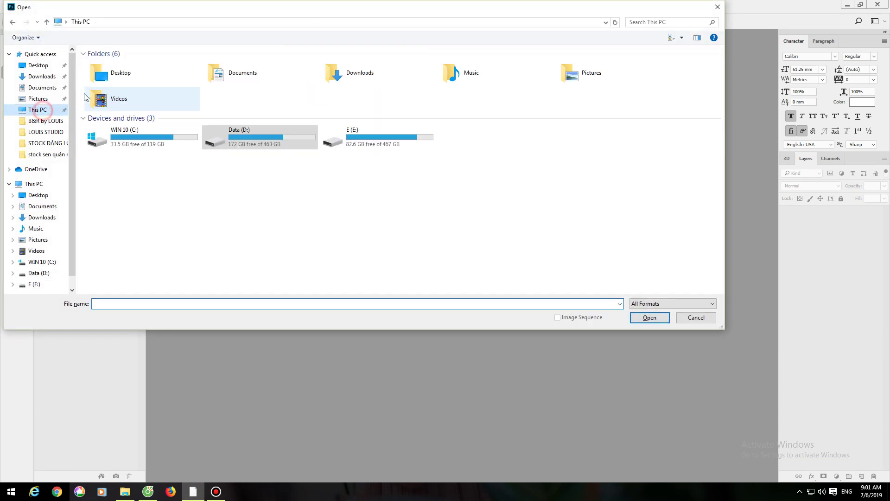
pyautogui.click(47, 69)
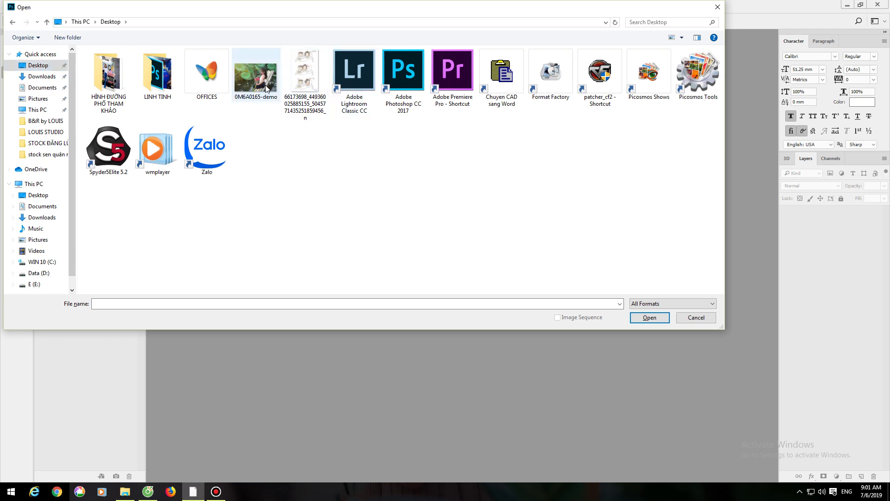
pyautogui.doubleClick(267, 90)
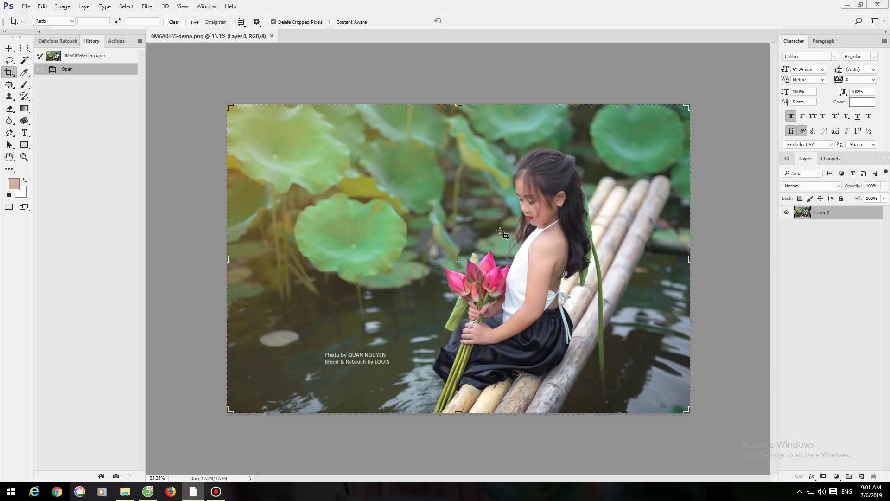
# - Duplicate Layer 0, select the original layer underneath, and reset the foreground and background colours to default black and white
pyautogui.press('v')
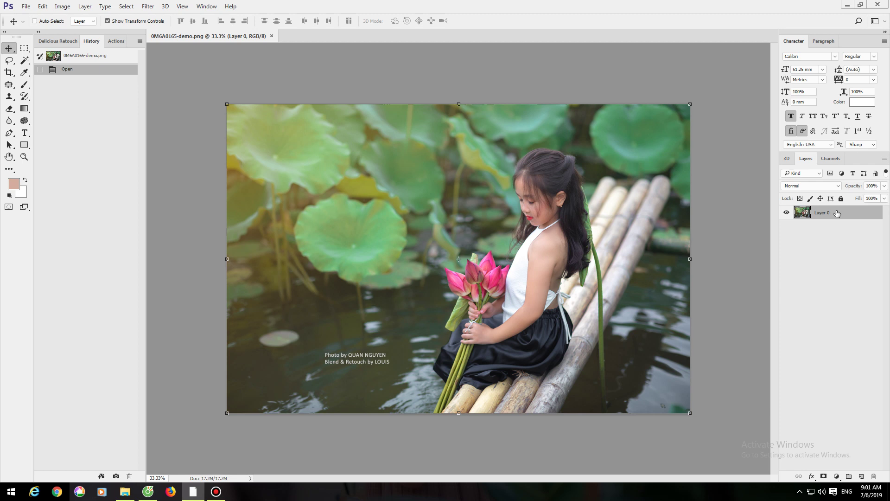
pyautogui.hotkey('ctrl', 'j')
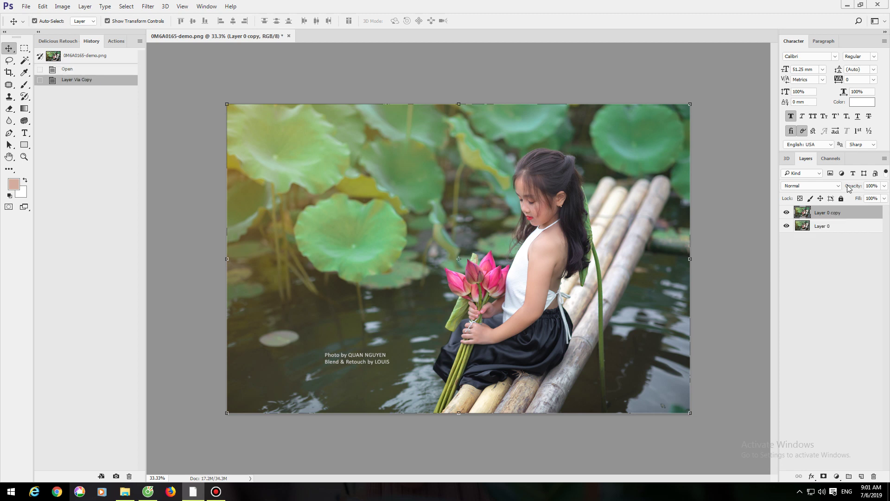
pyautogui.click(829, 227)
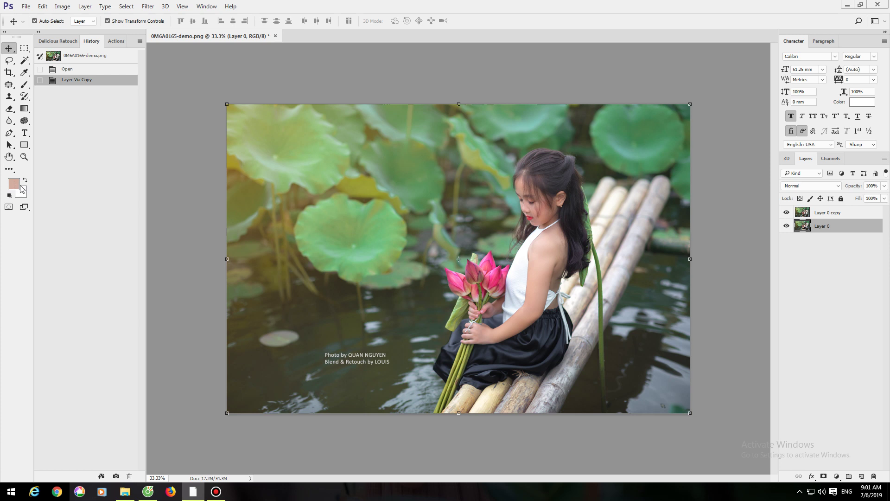
pyautogui.press('d')
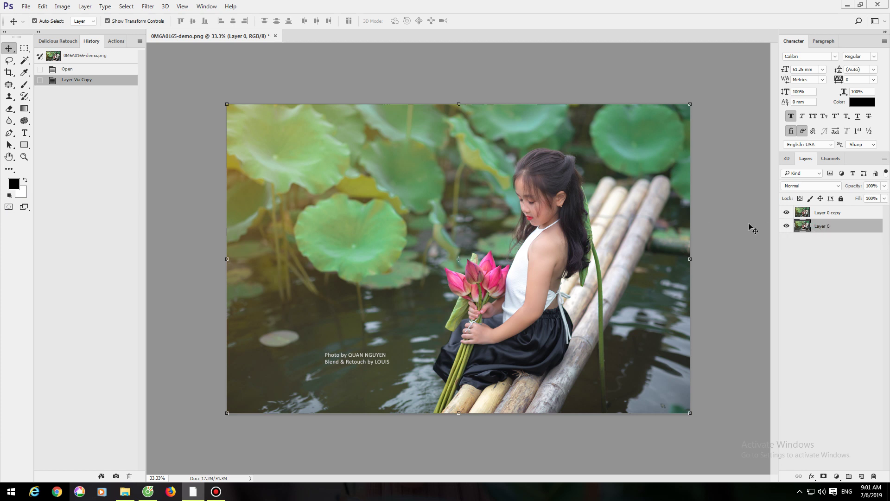
# - Try filling the original lower layer through the Fill command with Black contents, Normal mode and 100% opacity
pyautogui.press('i')
pyautogui.hotkey('shift', 'F5')
pyautogui.moveTo(218, 82); pyautogui.dragTo(425, 83)
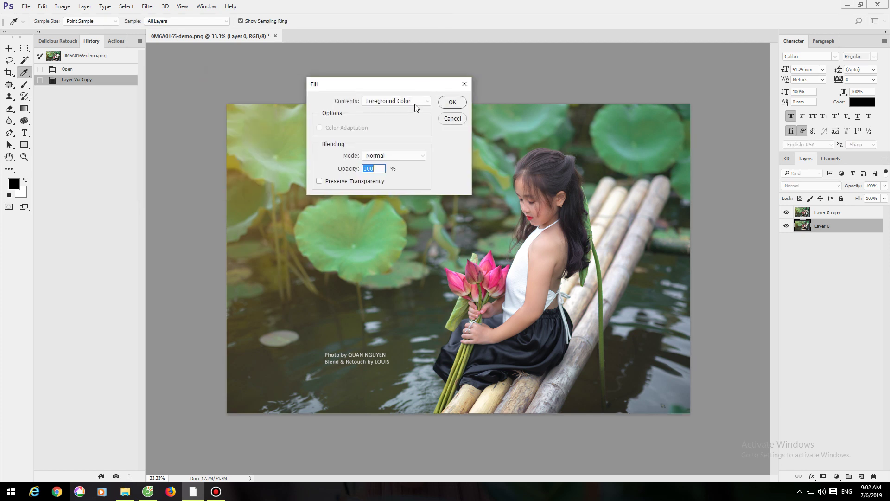
pyautogui.click(417, 102)
pyautogui.click(383, 159)
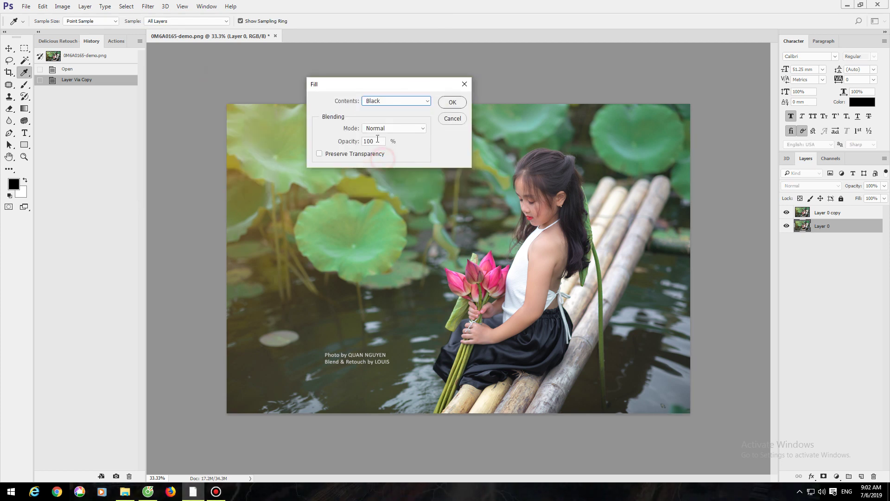
pyautogui.click(452, 103)
pyautogui.press('v')
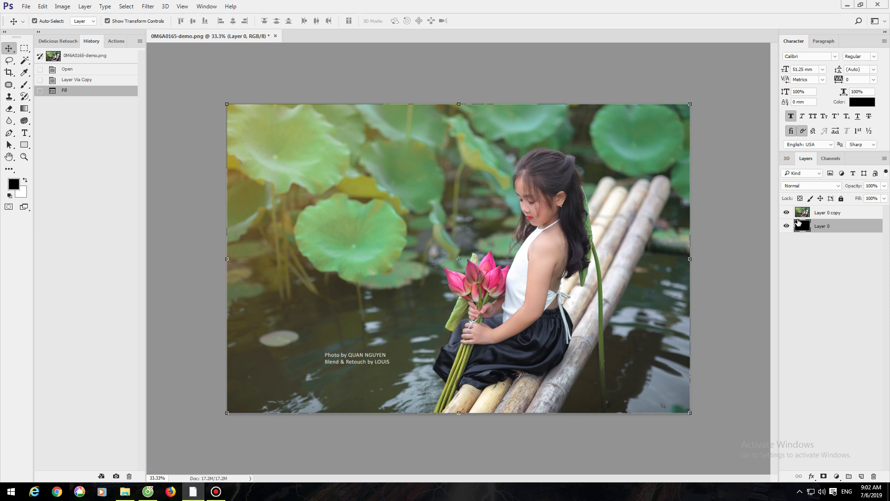
pyautogui.hotkey('ctrl', 'z')
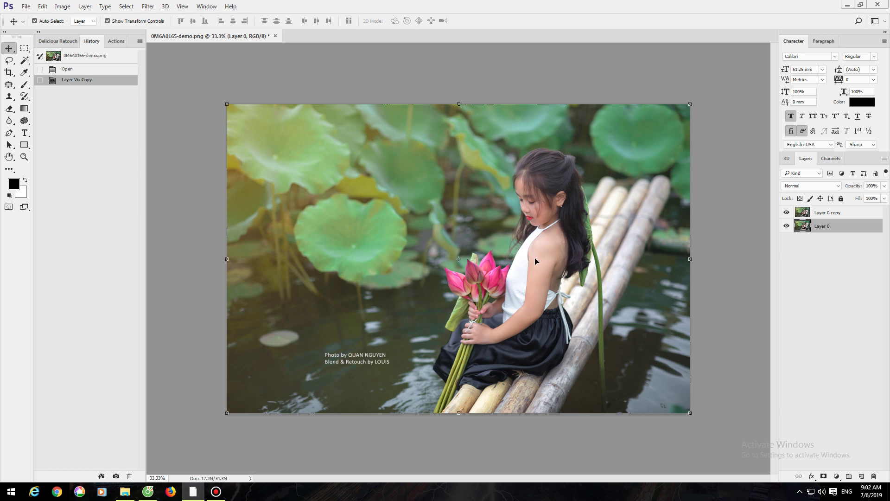
# - Try filling the original lower layer with the white background colour
pyautogui.hotkey('ctrl', 'BackSpace')
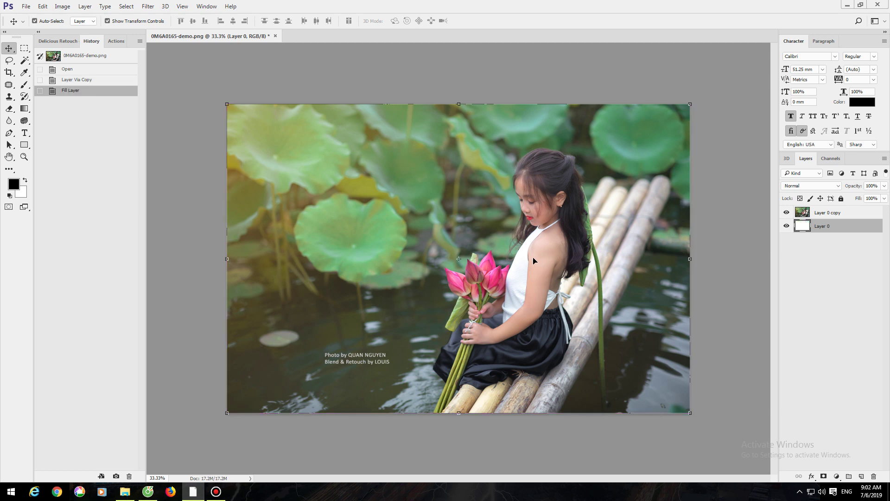
pyautogui.click(35, 21)
pyautogui.hotkey('ctrl', 'z')
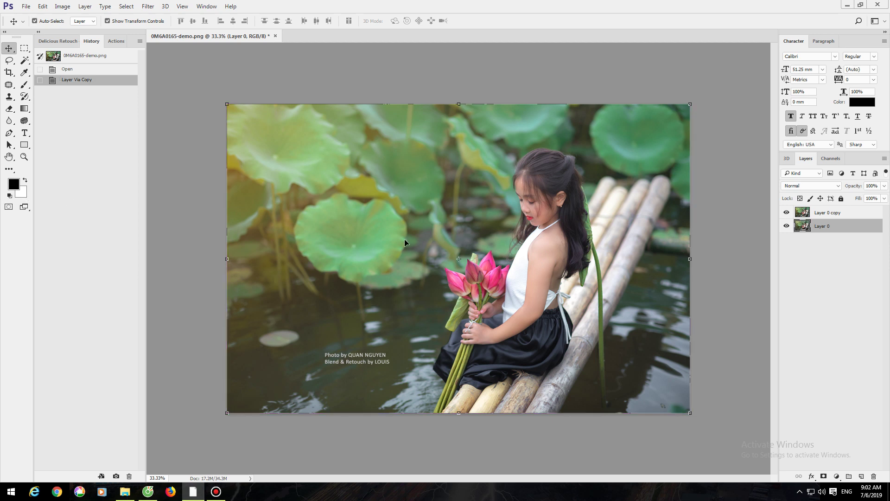
# - Fill Layer 0 with the black foreground colour and check it by toggling the visibility of Layer 0 copy
pyautogui.hotkey('alt', 'BackSpace')
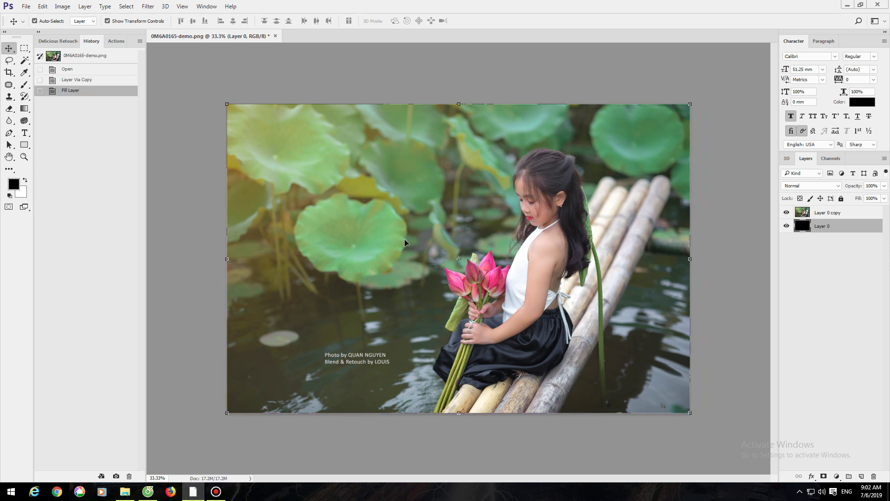
pyautogui.click(786, 213)
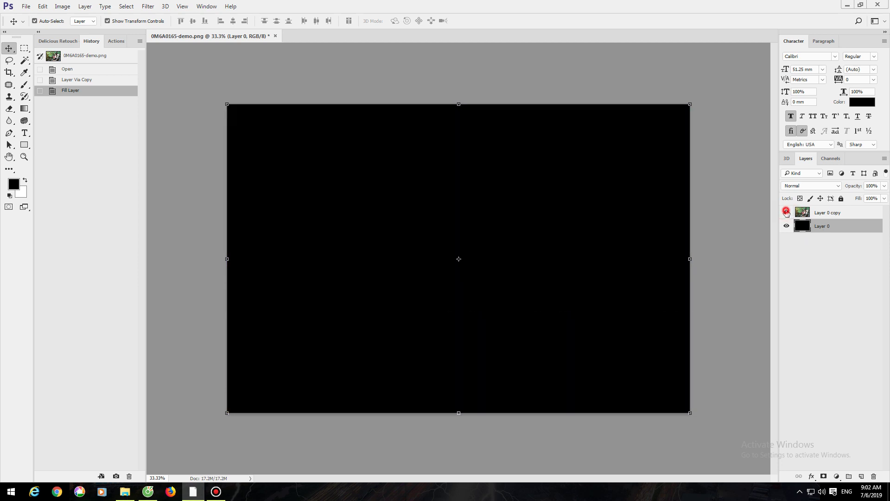
pyautogui.click(787, 213)
pyautogui.click(786, 212)
pyautogui.click(786, 213)
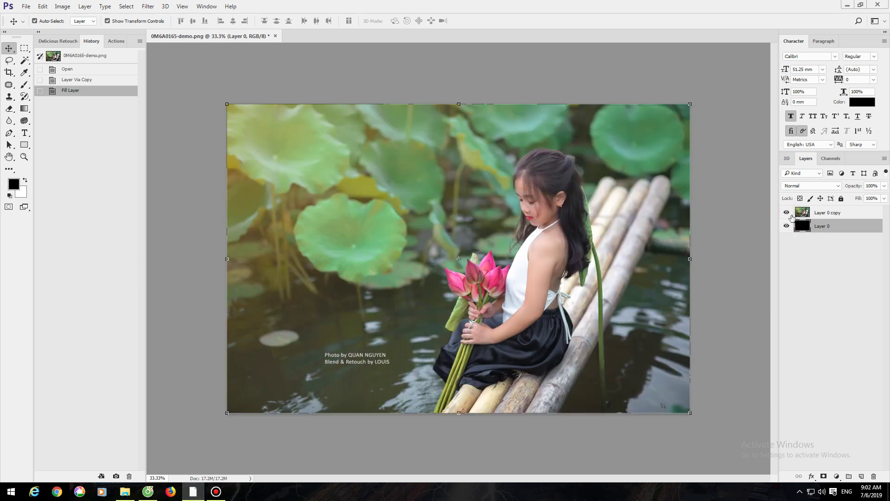
pyautogui.click(789, 214)
pyautogui.click(789, 214)
pyautogui.click(789, 214)
pyautogui.click(788, 214)
# - Check the Facebook reference photo, and extend the canvas slightly past the photo's right and bottom edges with the Crop tool
pyautogui.click(9, 73)
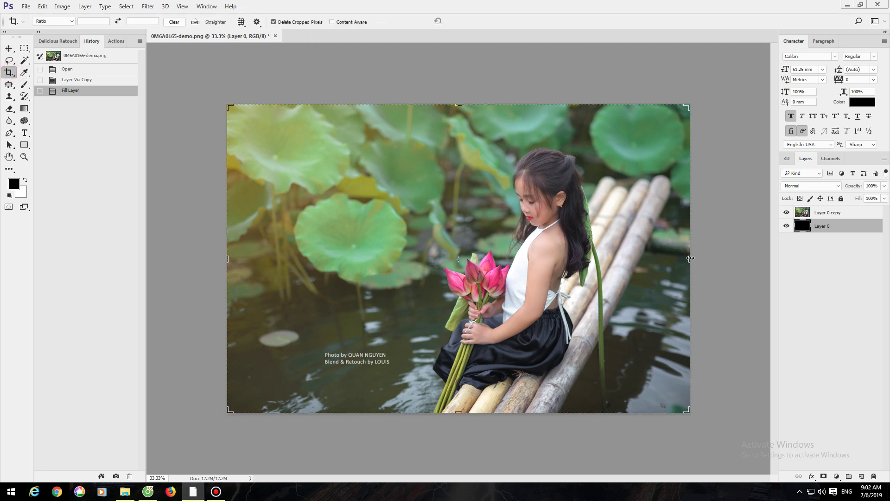
pyautogui.click(153, 492)
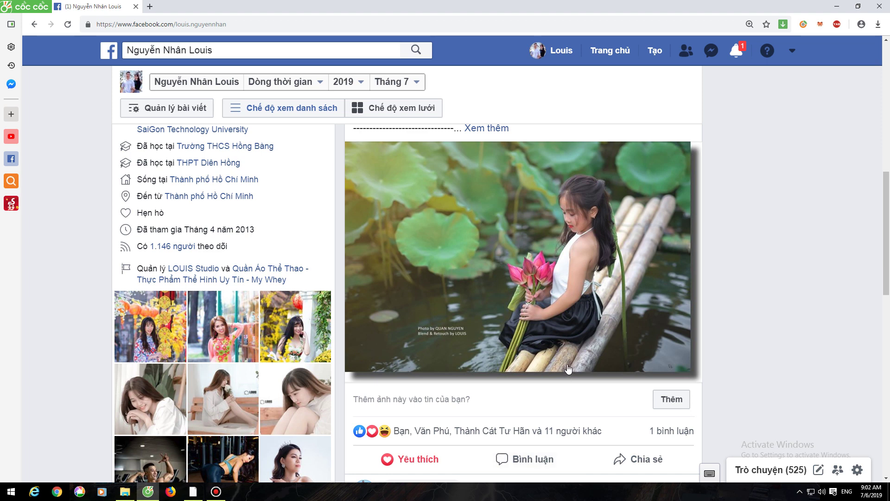
pyautogui.hotkey('alt', 'Tab')
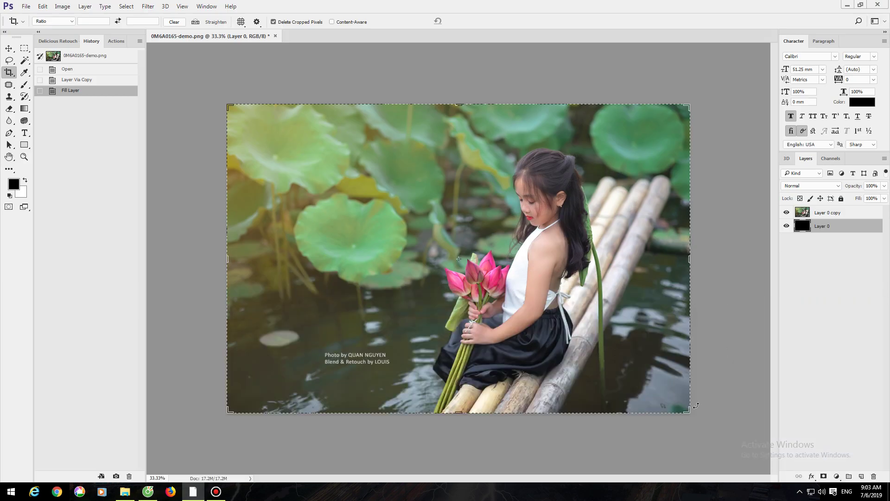
pyautogui.moveTo(691, 261); pyautogui.dragTo(702, 257)
pyautogui.moveTo(461, 413); pyautogui.dragTo(461, 423)
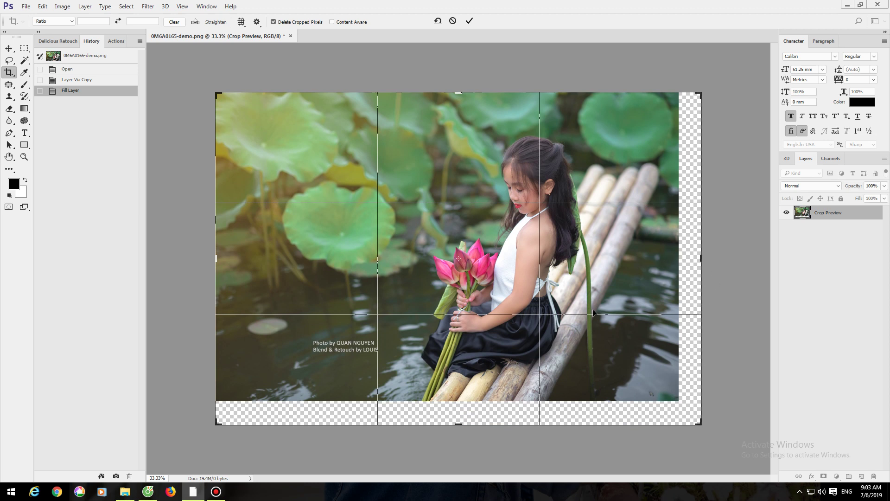
pyautogui.click(469, 21)
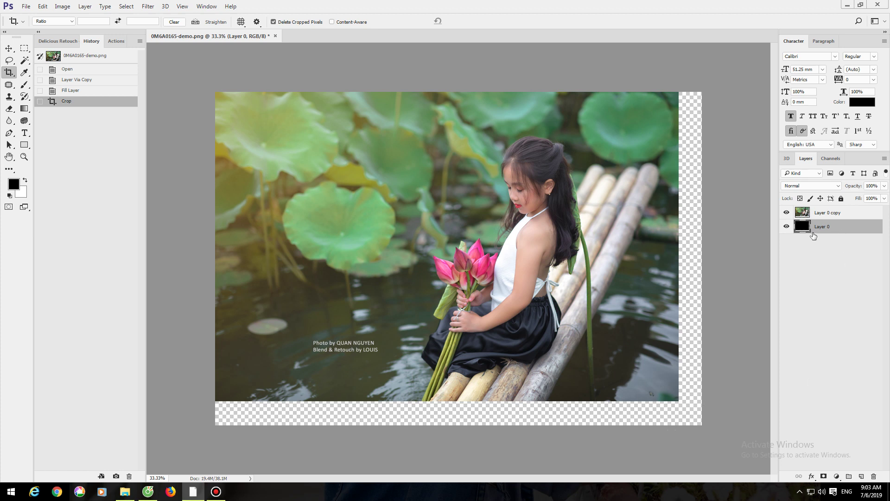
# - Free-transform the black Layer 0, moving it about 26.5 mm right and 27.5 mm down behind the photo
pyautogui.moveTo(813, 237); pyautogui.dragTo(828, 207)
pyautogui.hotkey('ctrl', 't')
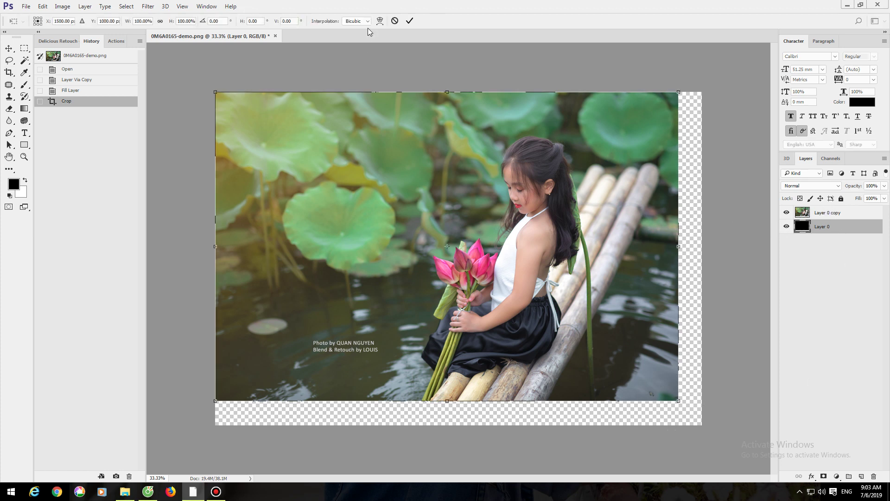
pyautogui.moveTo(600, 282)
pyautogui.mouseDown()
pyautogui.moveTo(612, 279)
pyautogui.moveTo(612, 294)
pyautogui.mouseUp()
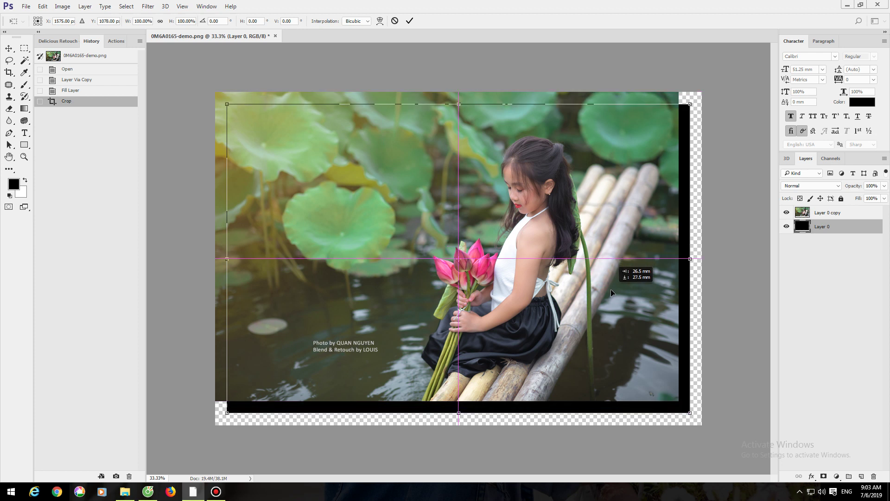
pyautogui.moveTo(611, 292); pyautogui.dragTo(615, 293)
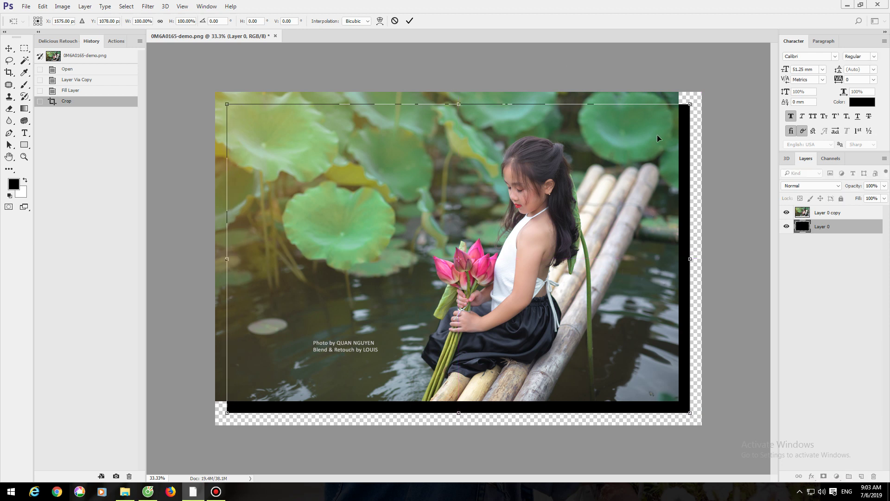
pyautogui.click(409, 21)
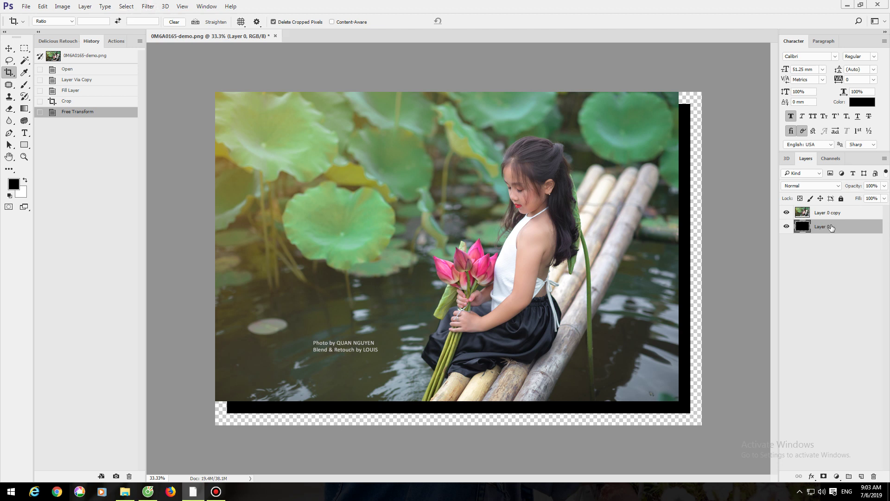
# - Apply a Gaussian Blur with a radius of 26.3 pixels to the black layer to soften it into a shadow
pyautogui.click(148, 6)
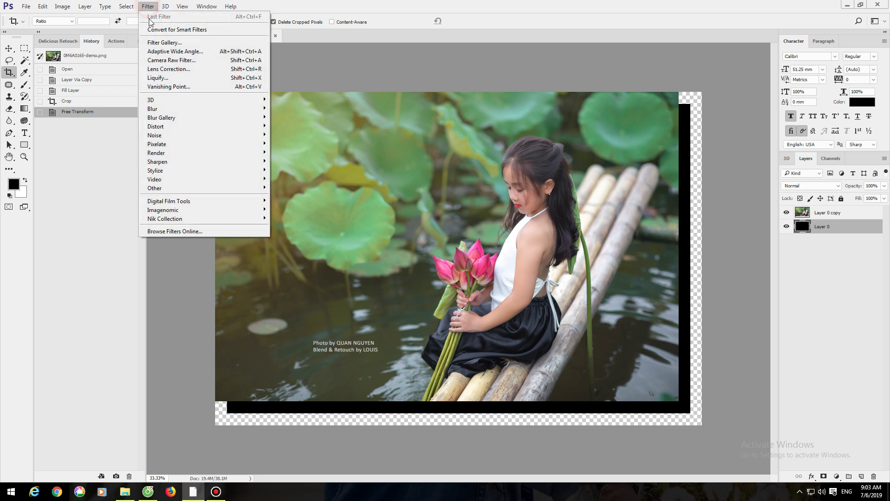
pyautogui.moveTo(176, 110)
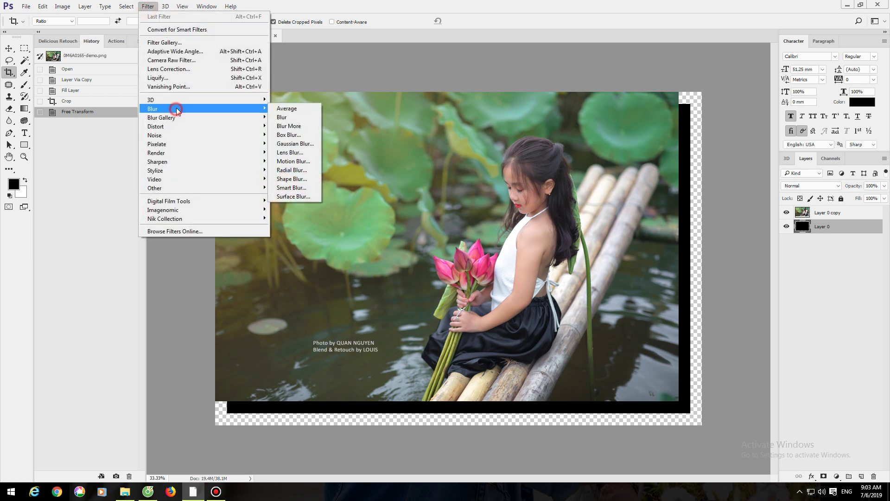
pyautogui.click(295, 144)
pyautogui.moveTo(752, 144)
pyautogui.mouseDown()
pyautogui.moveTo(736, 130)
pyautogui.moveTo(748, 152)
pyautogui.mouseUp()
pyautogui.moveTo(726, 291); pyautogui.dragTo(712, 288)
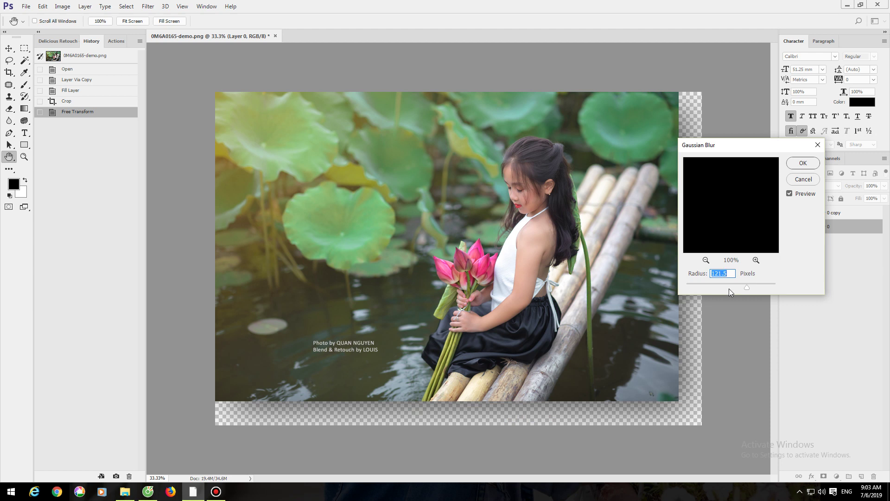
pyautogui.moveTo(747, 286); pyautogui.dragTo(727, 280)
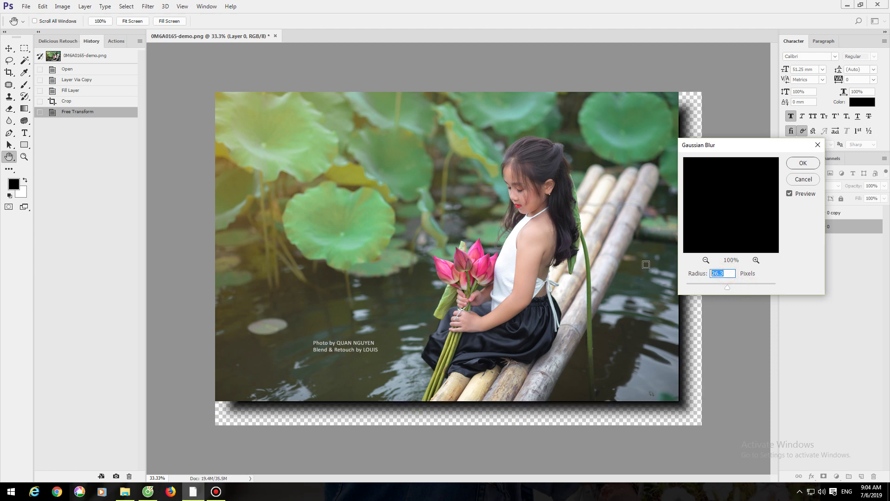
pyautogui.press('Return')
pyautogui.press('c')
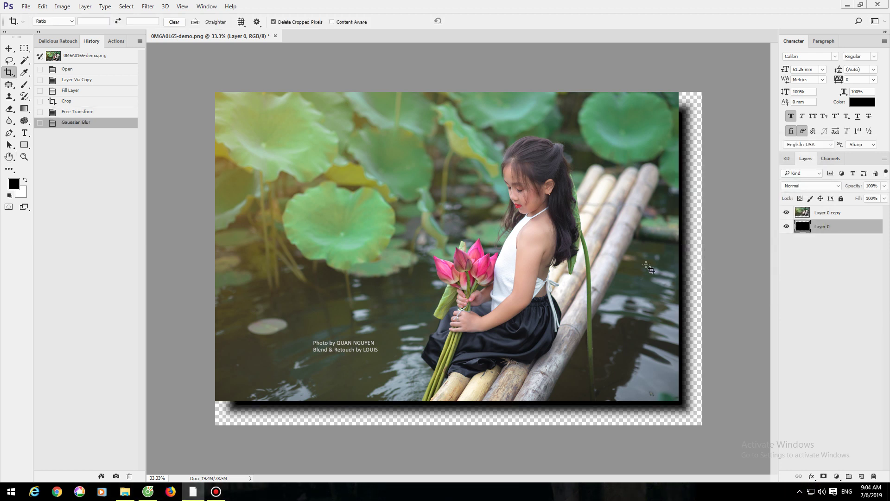
# - Compare with the Facebook reference photo and set the opacity of the black shadow Layer 0 to 70%
pyautogui.click(876, 187)
pyautogui.doubleClick(876, 186)
pyautogui.hotkey('alt', 'Tab')
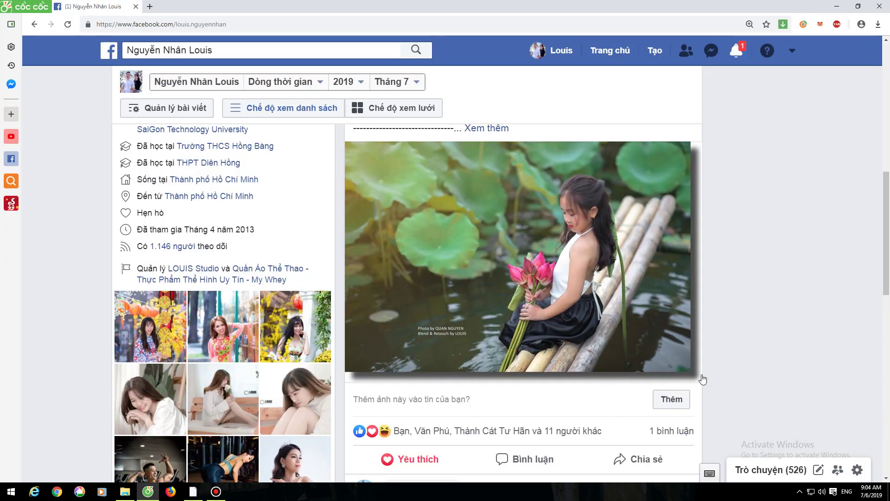
pyautogui.hotkey('alt', 'Tab')
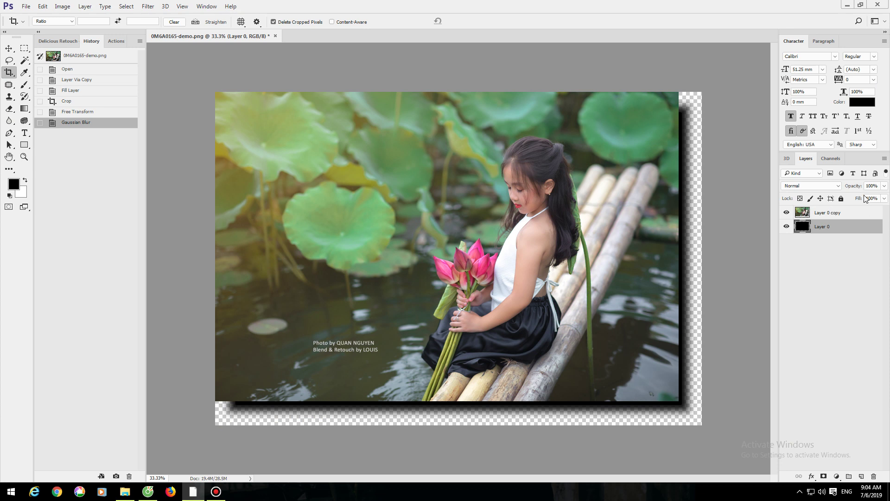
pyautogui.click(876, 186)
pyautogui.write('70')
pyautogui.press('Return')
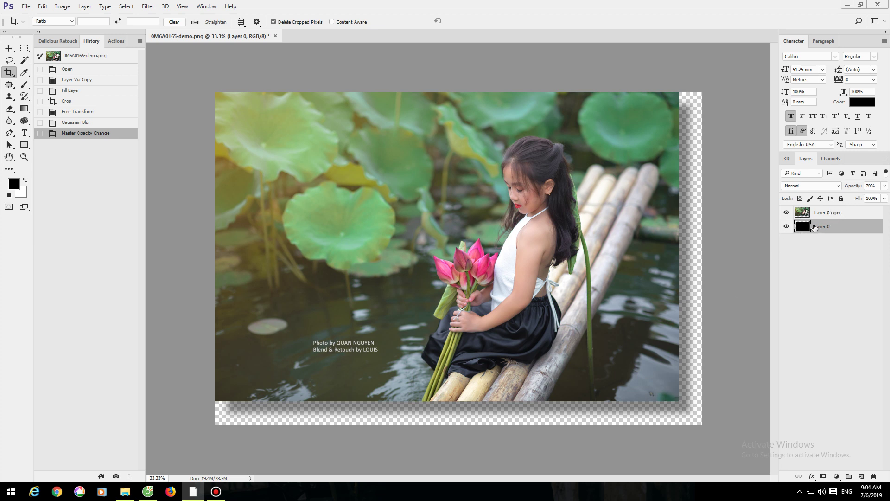
pyautogui.click(874, 186)
# - Create a new empty layer with default settings and place it below the black Layer 0
pyautogui.click(841, 226)
pyautogui.hotkey('ctrl', 'shift', 'n')
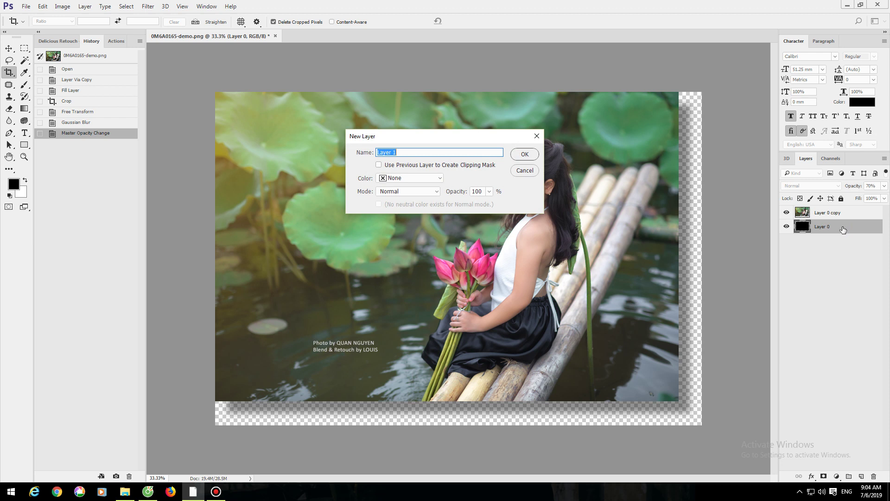
pyautogui.press('Return')
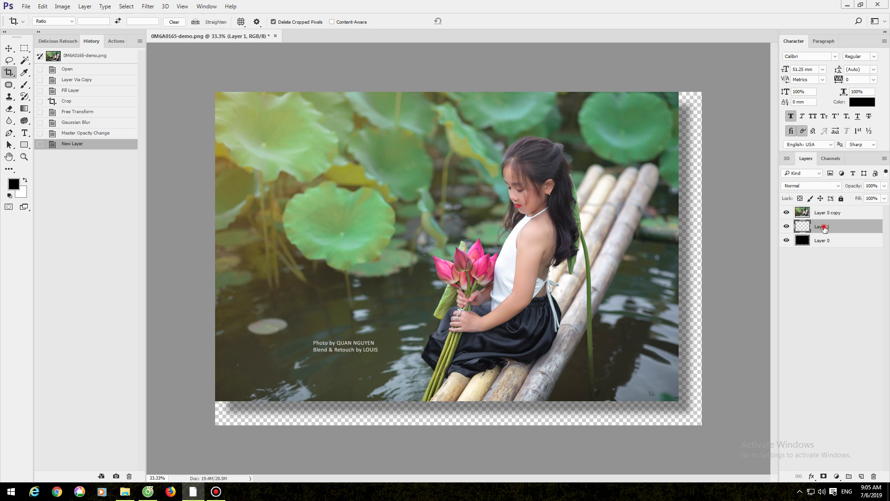
pyautogui.moveTo(824, 228); pyautogui.dragTo(833, 240)
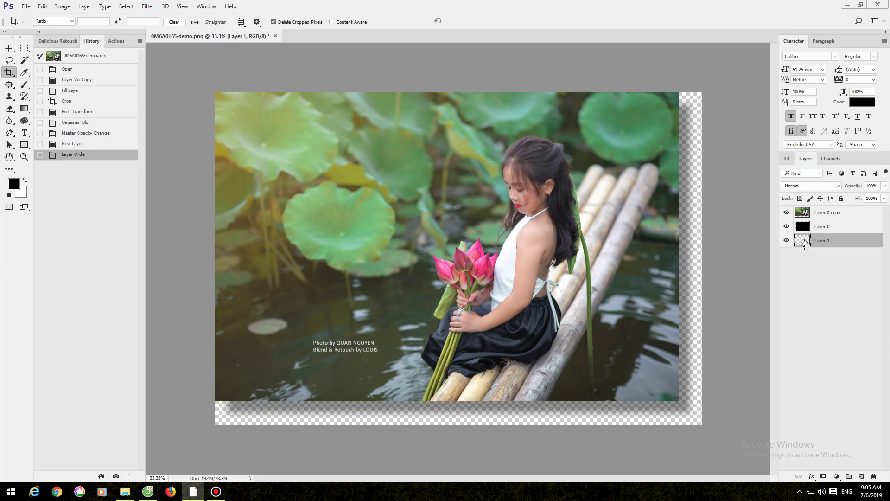
# - Fill the new lowest layer with the white background colour and check it by toggling its visibility
pyautogui.hotkey('ctrl', 'BackSpace')
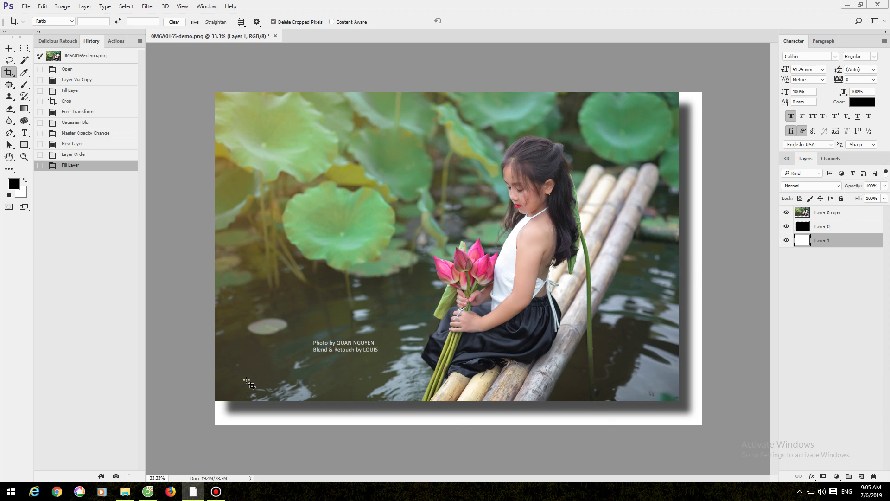
pyautogui.click(787, 240)
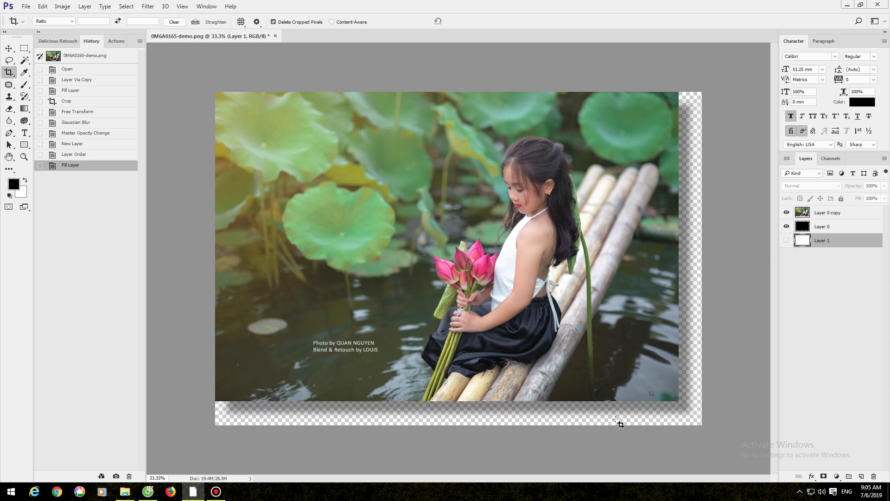
pyautogui.click(787, 240)
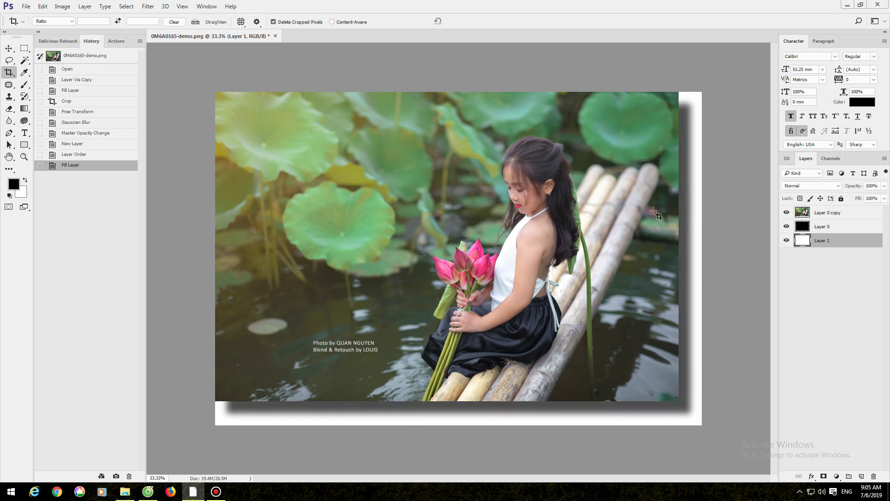
# - Save the image to the Desktop as a JPEG named 0M6A0165-demo1, accepting the JPEG options
pyautogui.hotkey('ctrl', 'shift', 's')
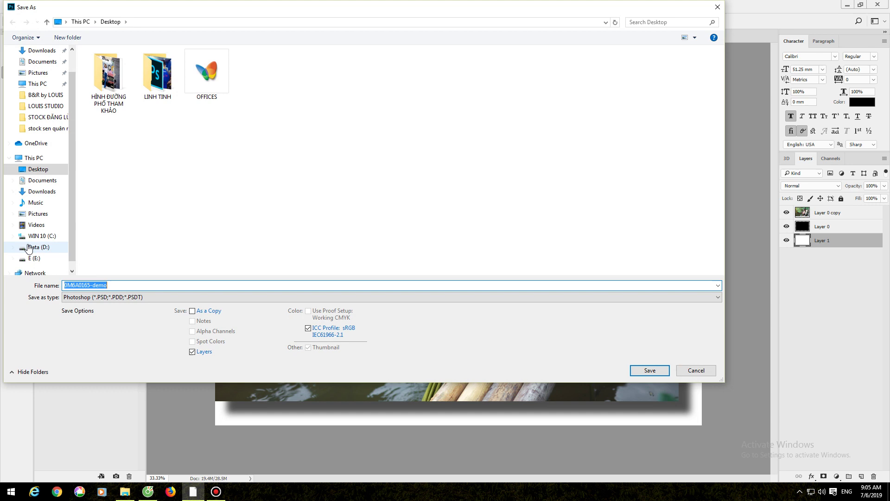
pyautogui.click(121, 285)
pyautogui.click(128, 297)
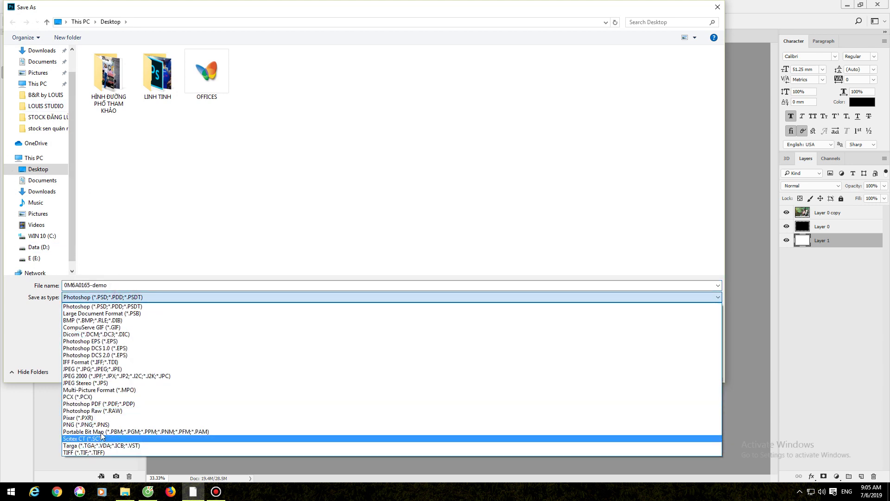
pyautogui.click(97, 370)
pyautogui.click(131, 285)
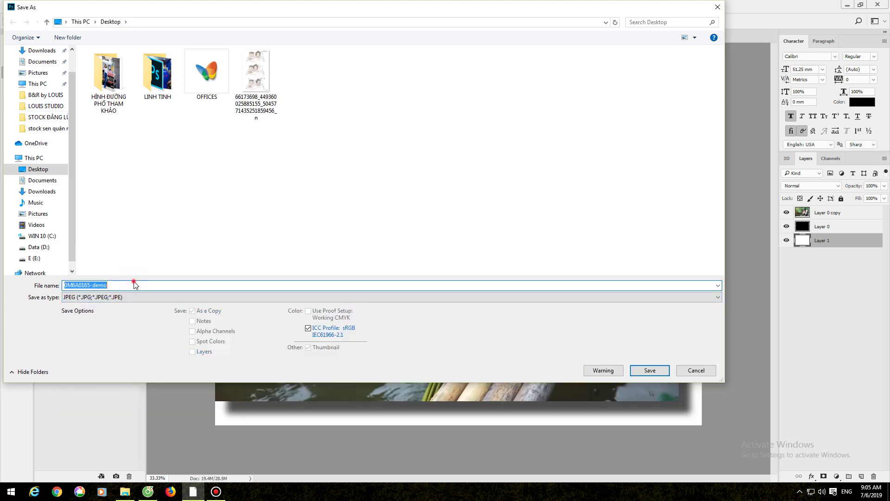
pyautogui.click(137, 286)
pyautogui.write('1')
pyautogui.click(651, 370)
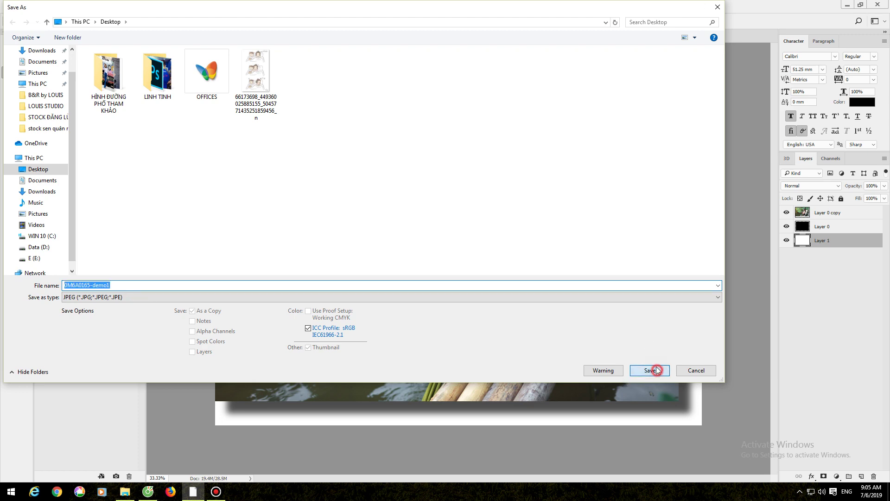
pyautogui.click(500, 134)
pyautogui.press('c')
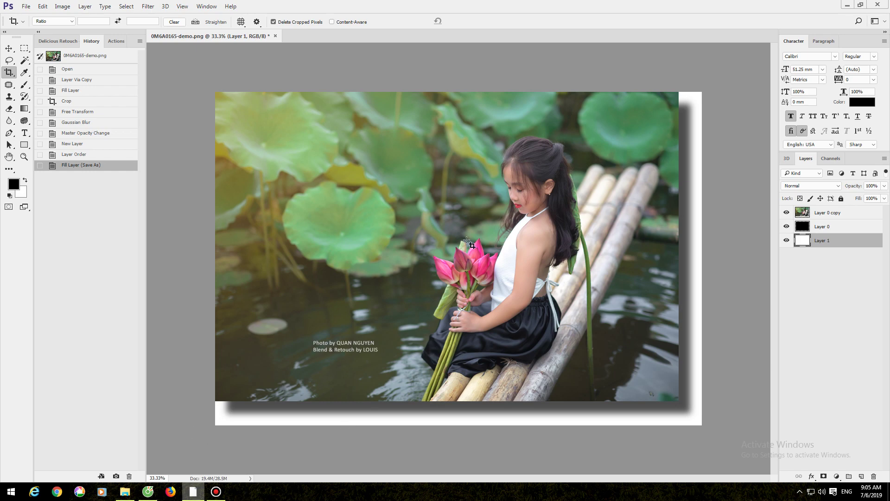
# - Minimize Photoshop and refresh the desktop to check for the exported JPEG
pyautogui.click(846, 5)
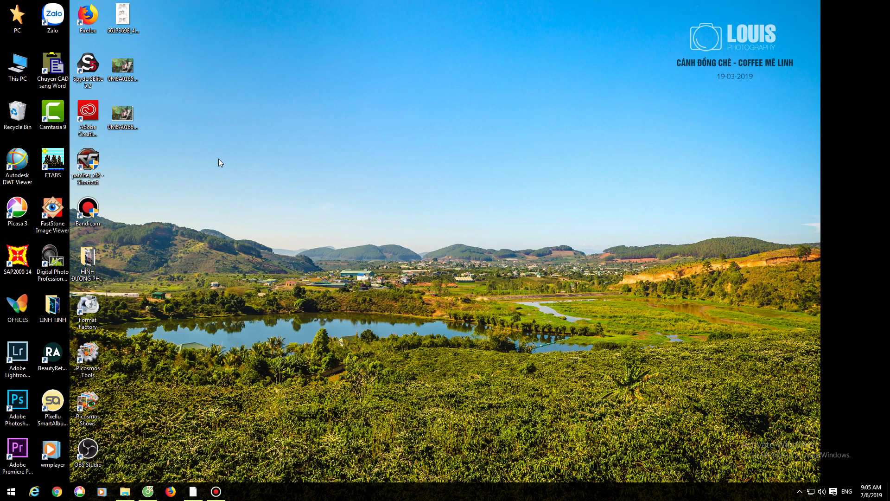
pyautogui.moveTo(272, 125); pyautogui.dragTo(228, 76)
pyautogui.rightClick(214, 60)
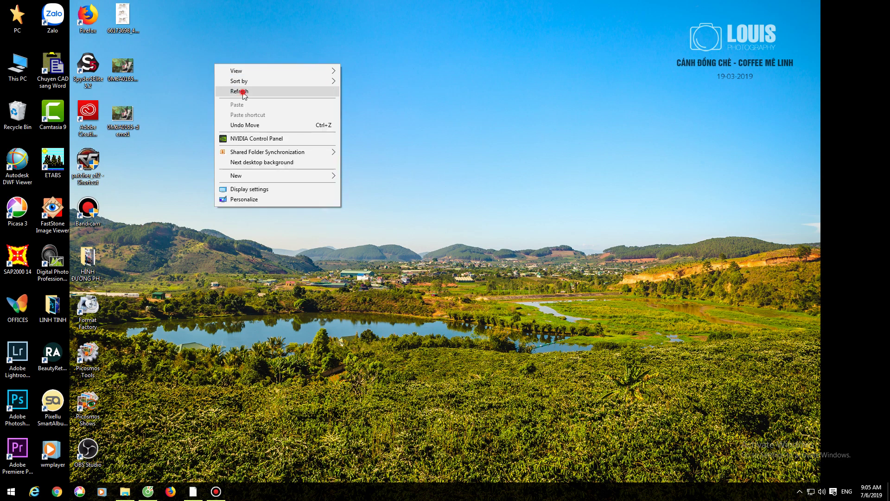
pyautogui.click(241, 91)
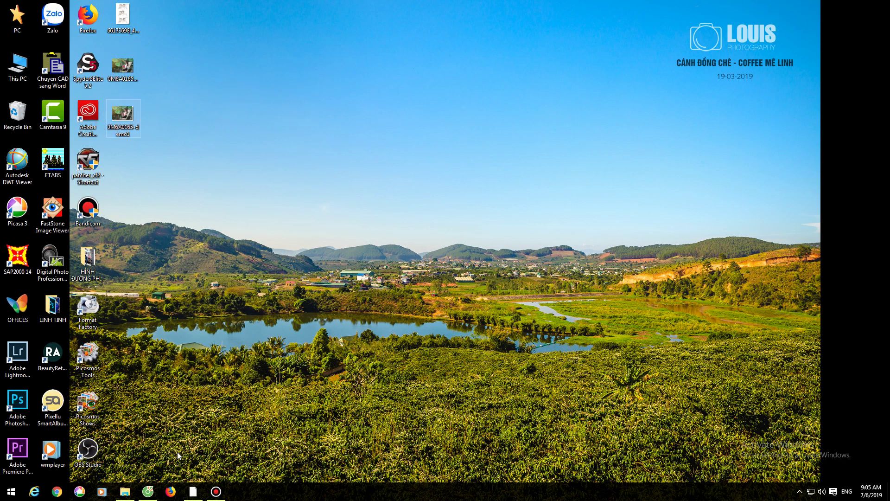
# - Switch to the Facebook profile in the browser and attach 0M6A0165-demo1 from the Desktop to a new photo post
pyautogui.click(148, 491)
pyautogui.scroll(9, 430, 226)
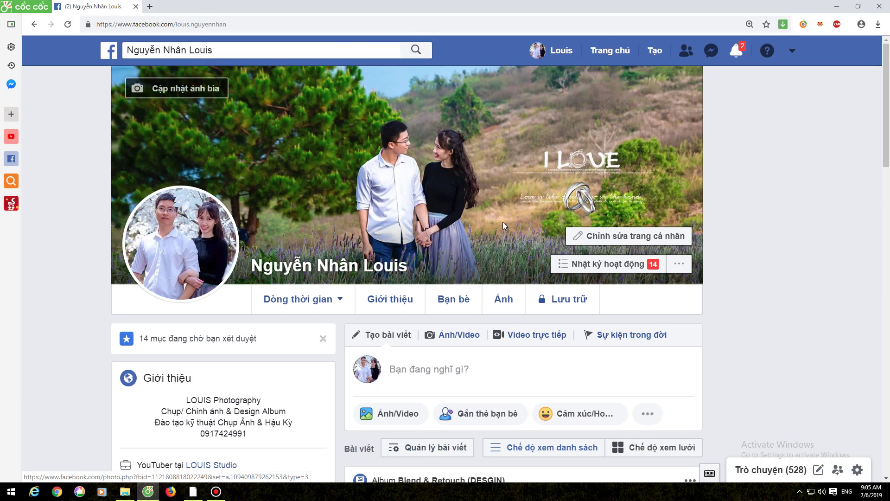
pyautogui.scroll(-2, 503, 222)
pyautogui.click(405, 275)
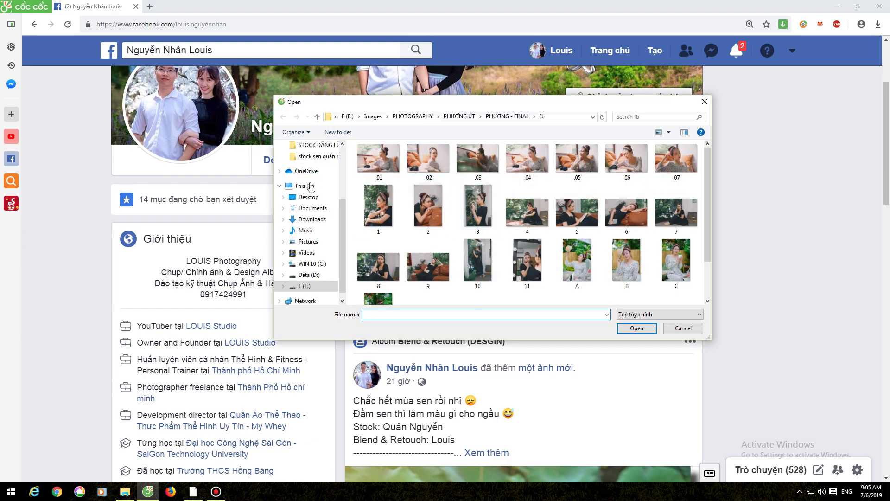
pyautogui.click(309, 197)
pyautogui.click(581, 181)
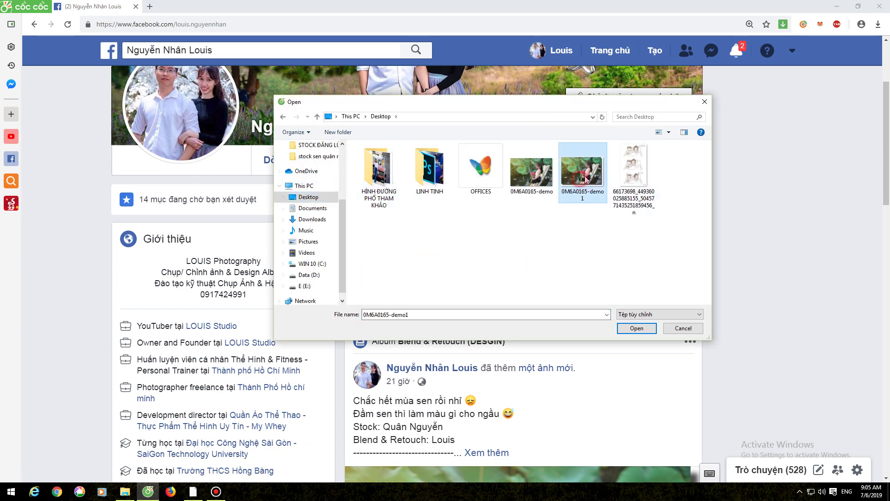
pyautogui.doubleClick(585, 176)
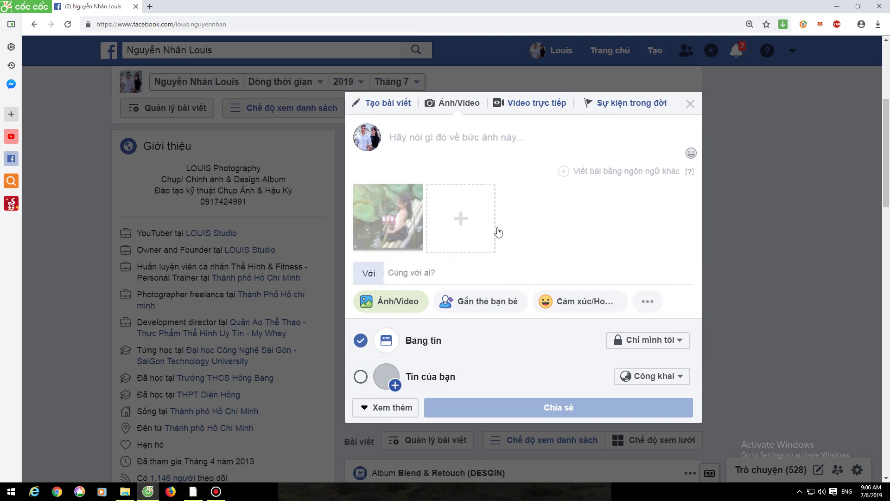
# - Share the photo post and examine how its drop shadow looks on the timeline
pyautogui.click(582, 402)
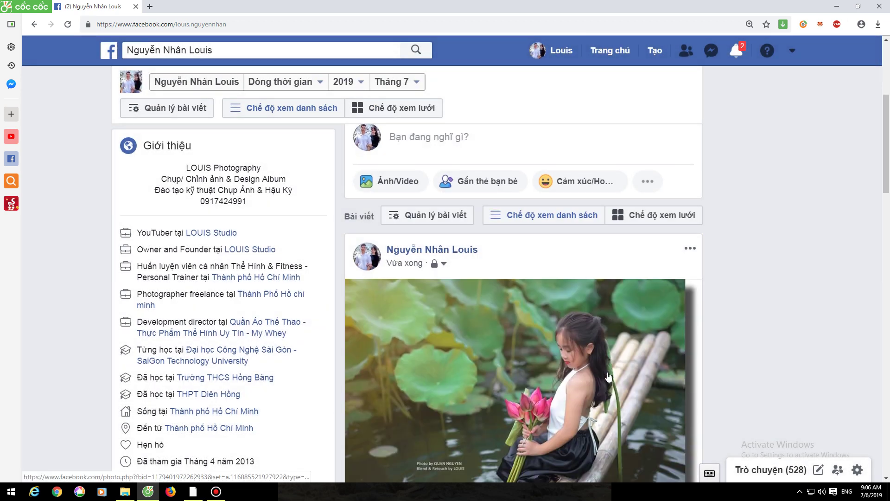
pyautogui.scroll(-4, 593, 337)
pyautogui.scroll(3, 595, 337)
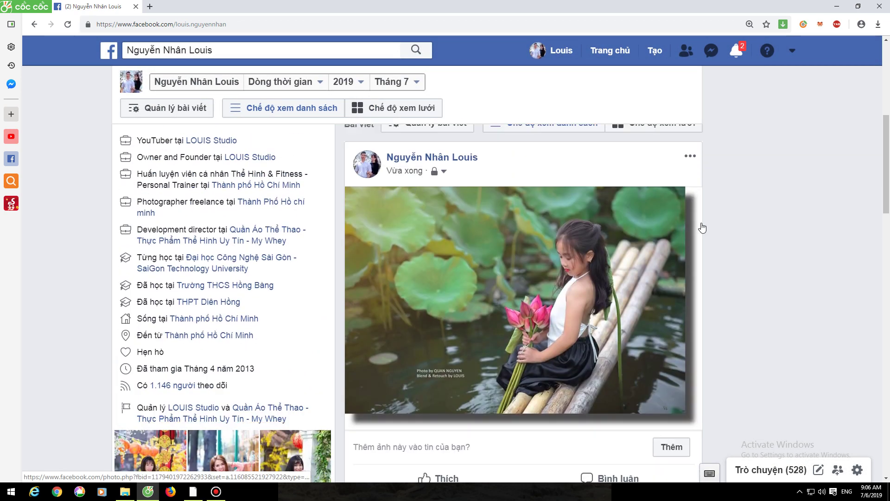